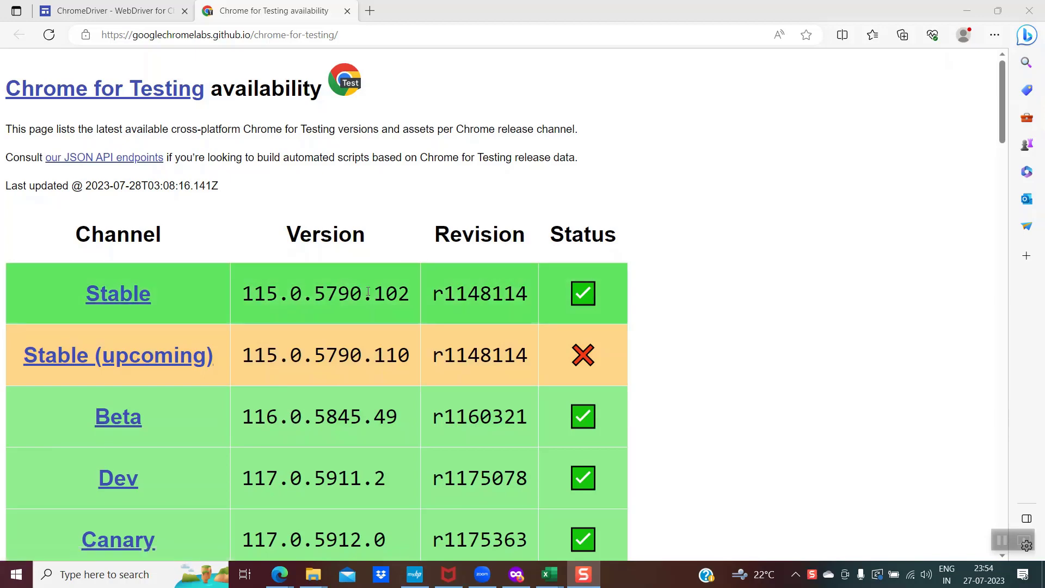
Jump to the Stable channel's 115.0.5790.102 download table on the dashboard
left_click(119, 293)
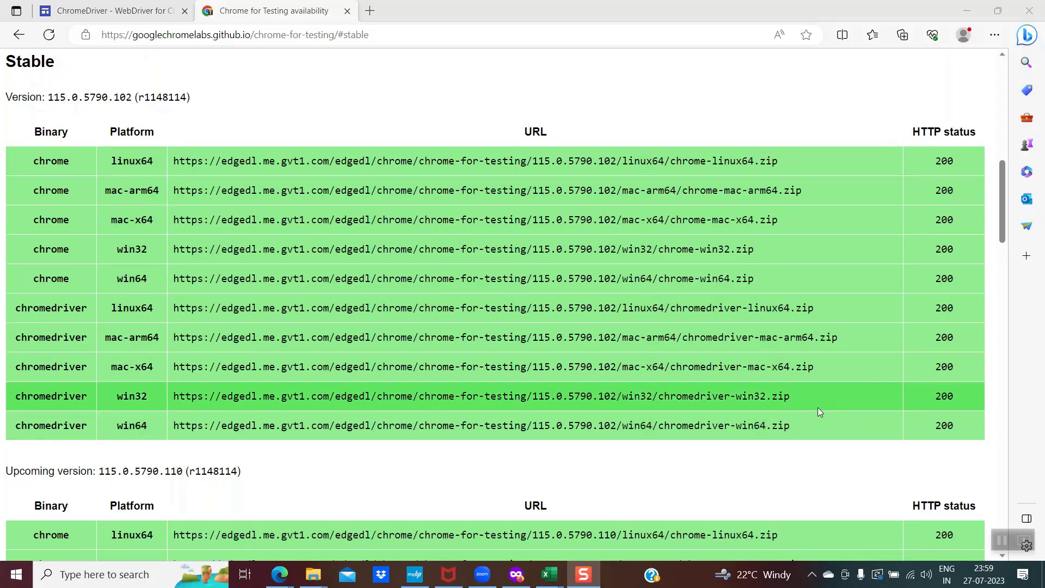
Download chromedriver-win32.zip for 115.0.5790.102 by loading its copied URL in the address bar
left_click_drag(791, 398, 173, 397)
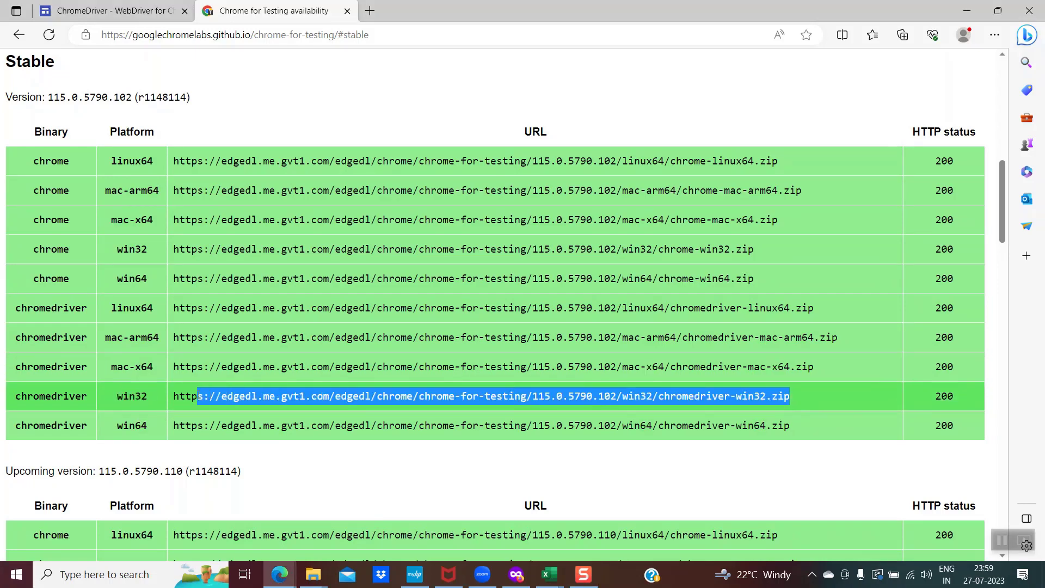
left_click(393, 34)
type("https://edgedl.me.gvt1.com/edgedl/chrome/chrome-for-testing/115.0.5790.102/win32/chromedriver-win32.zip")
key("Return")
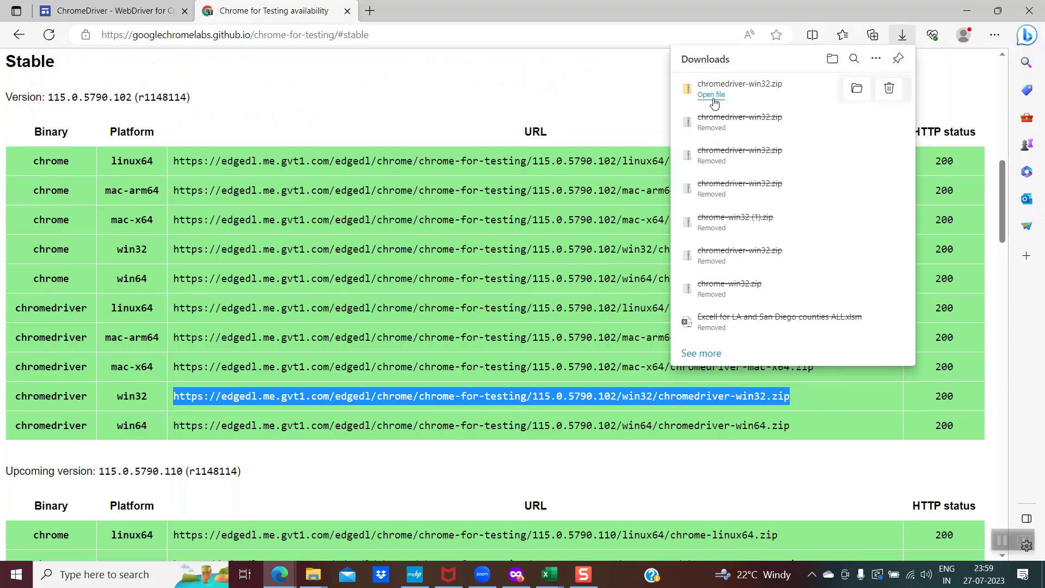
Open chromedriver-win32.zip in File Explorer, enter its chromedriver-win32 folder and select chromedriver.exe
left_click(711, 95)
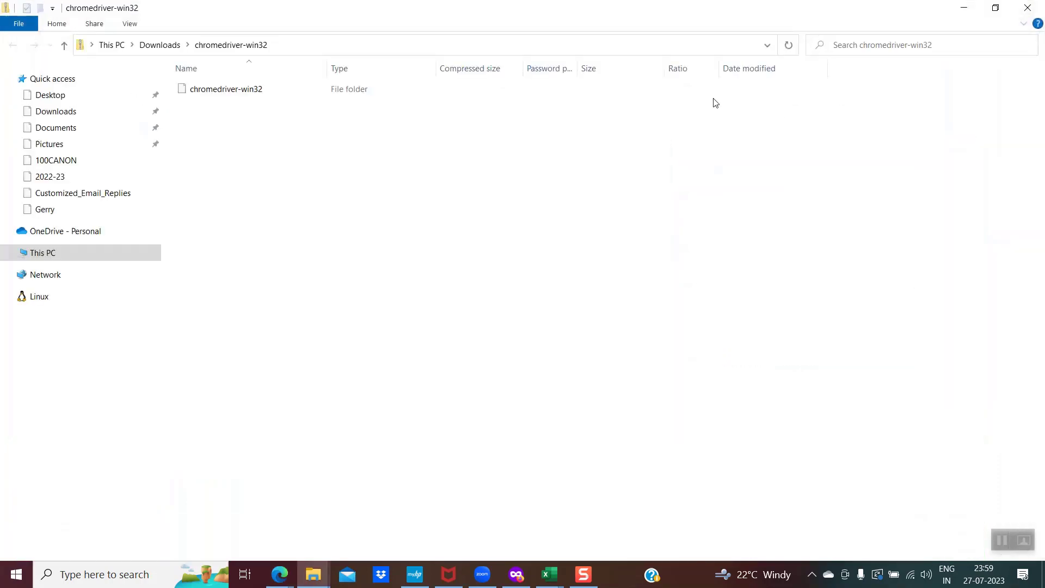
double_click(238, 91)
left_click(221, 90)
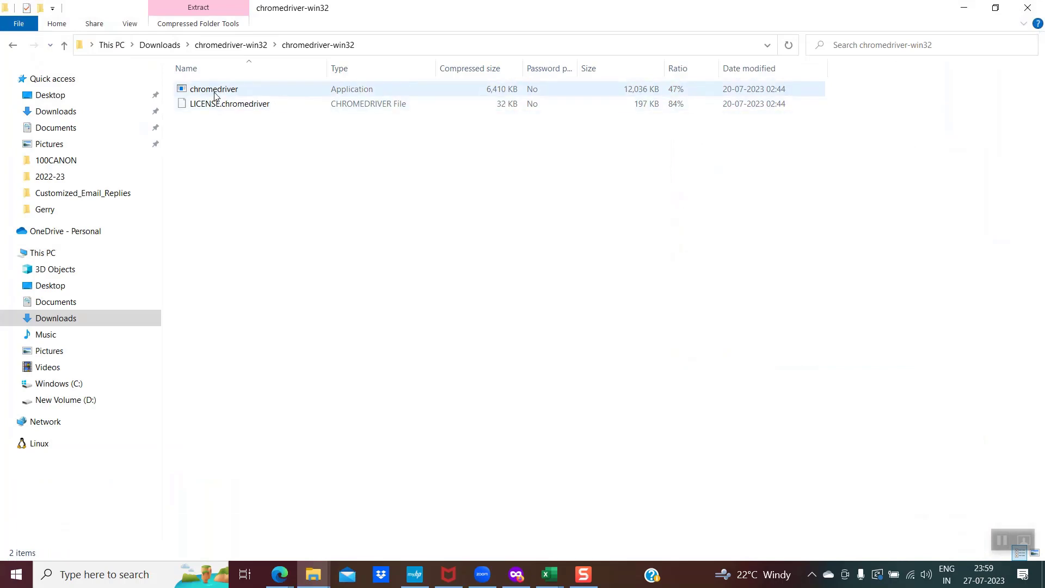
left_click(221, 89)
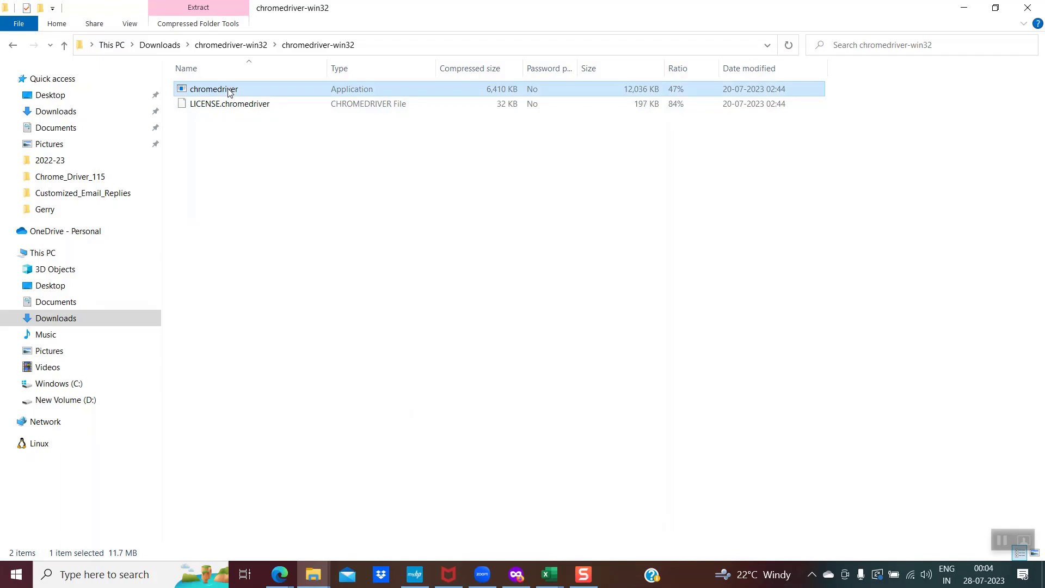
mouse_move(279, 574)
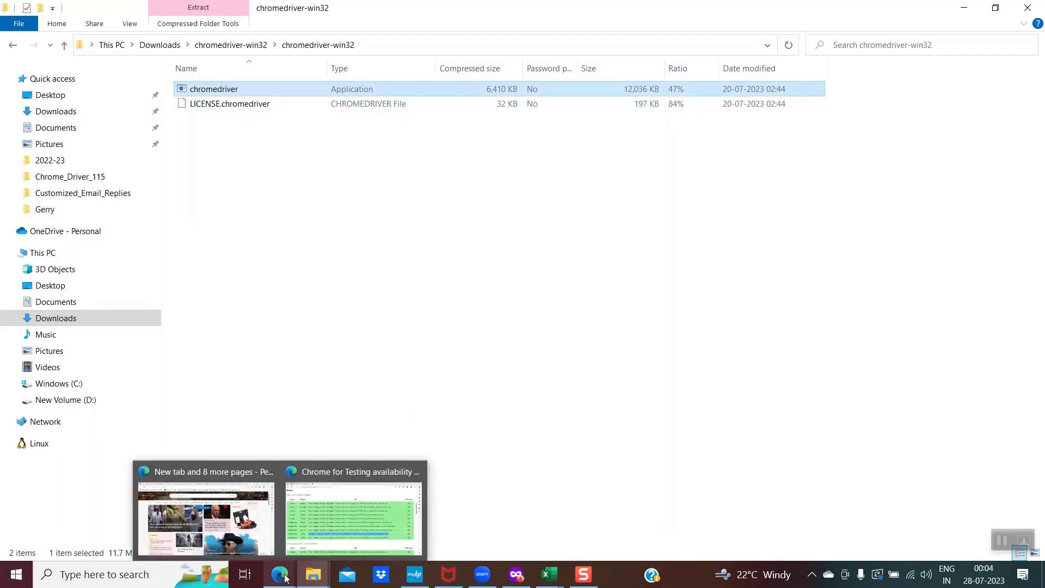
Bring Edge forward, view the ChromeDriver downloads tab, then return to the Chrome for Testing tab
left_click(354, 515)
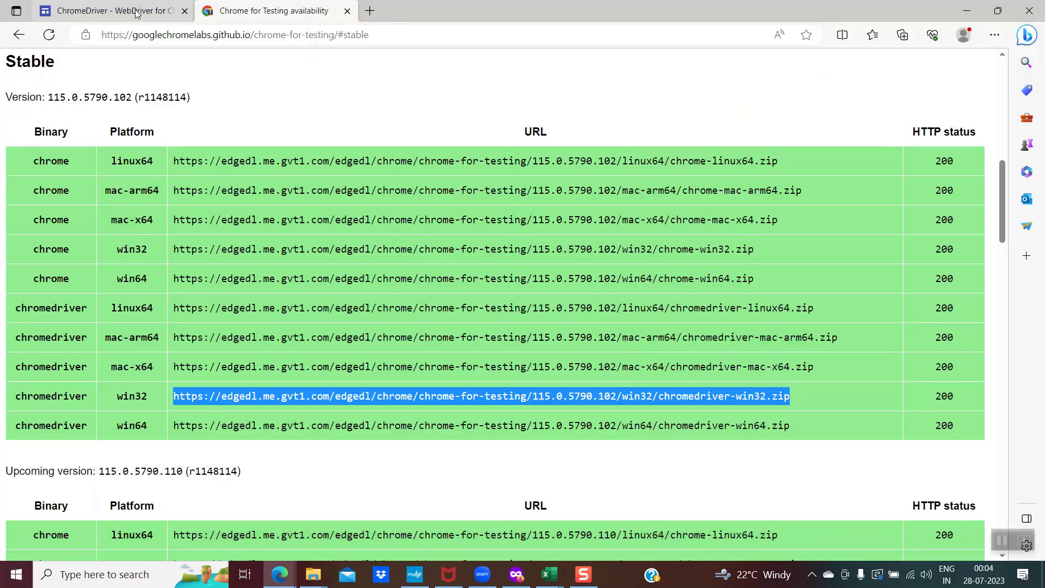
left_click(114, 10)
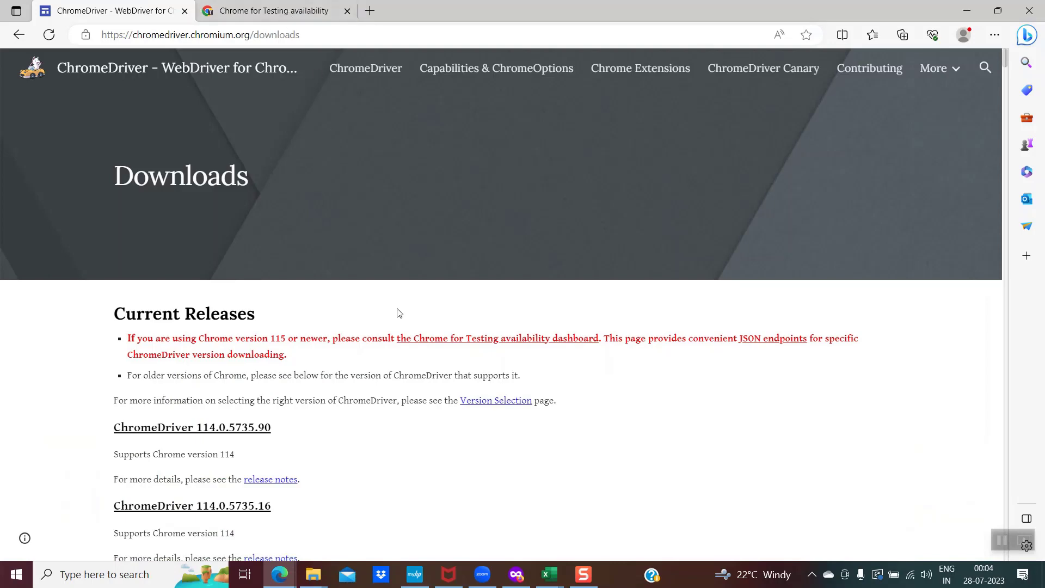
left_click(252, 10)
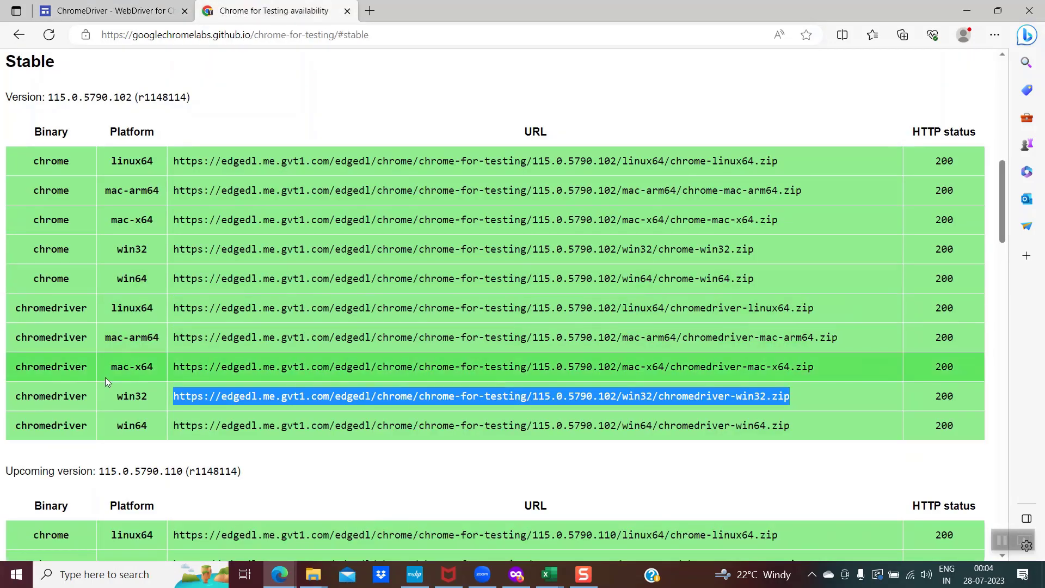